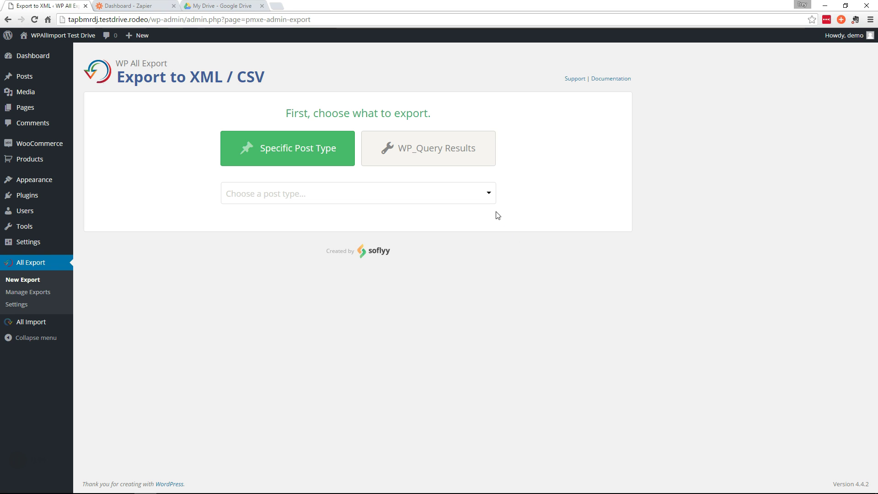
Choose WooCommerce Products as the export post type (6 products, 147 variations)
click(493, 200)
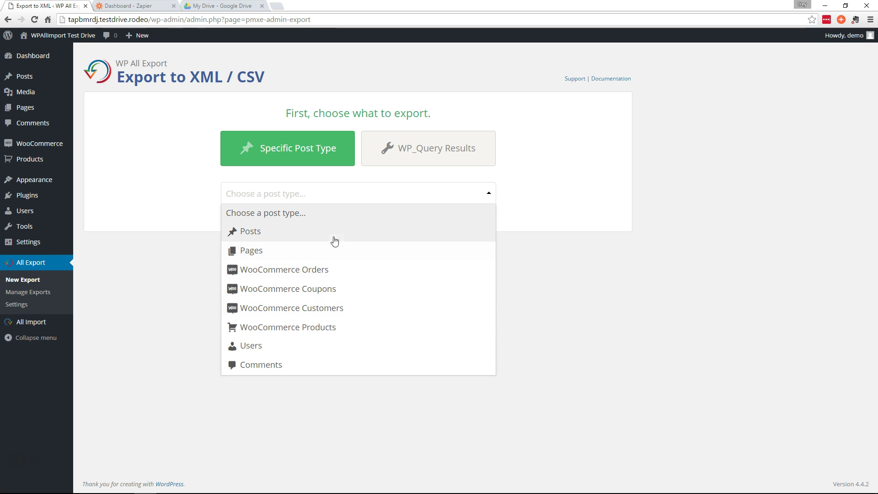
click(336, 328)
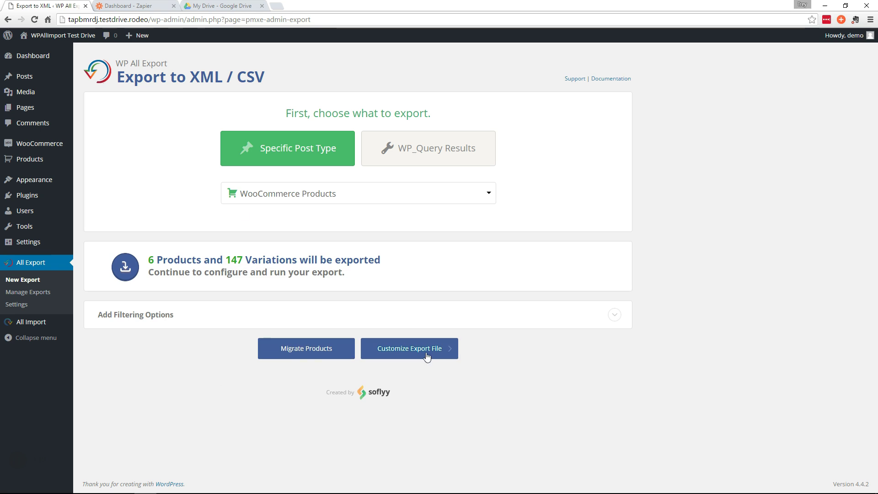
Open export column customization with ID, Title, Content, SKU, Product Type, and glance at Standard and Product Data fields
click(427, 353)
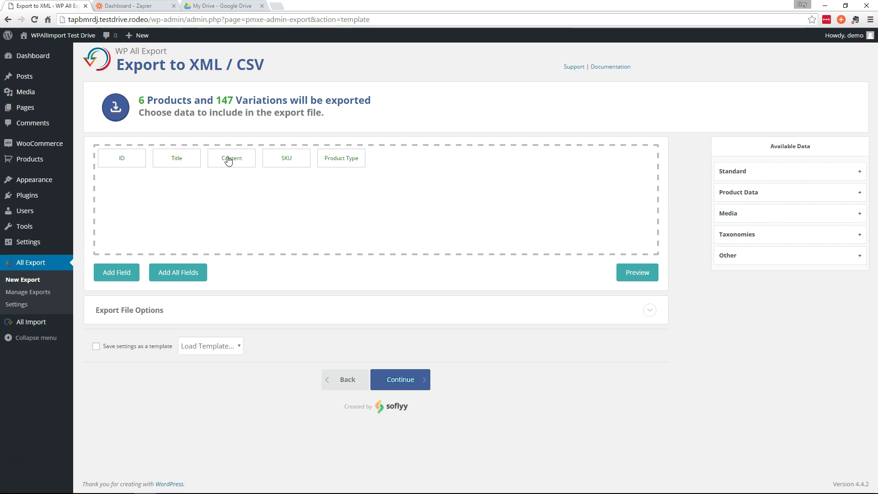
click(730, 177)
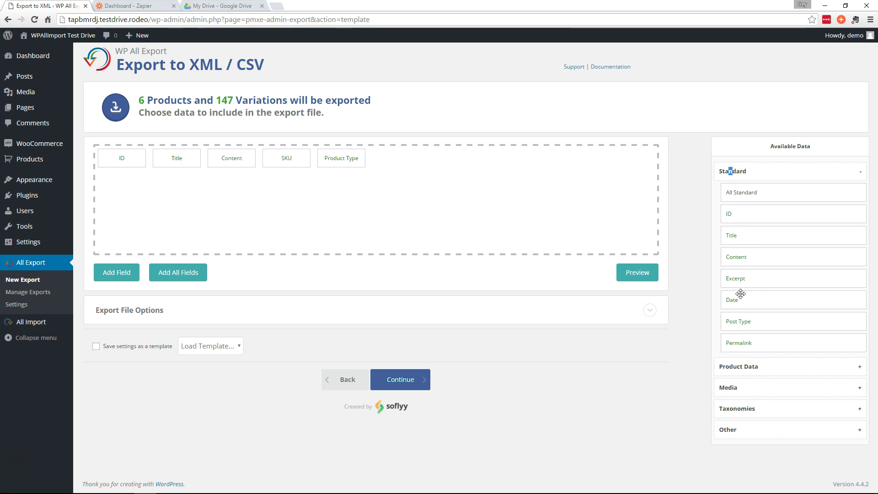
click(738, 177)
click(747, 198)
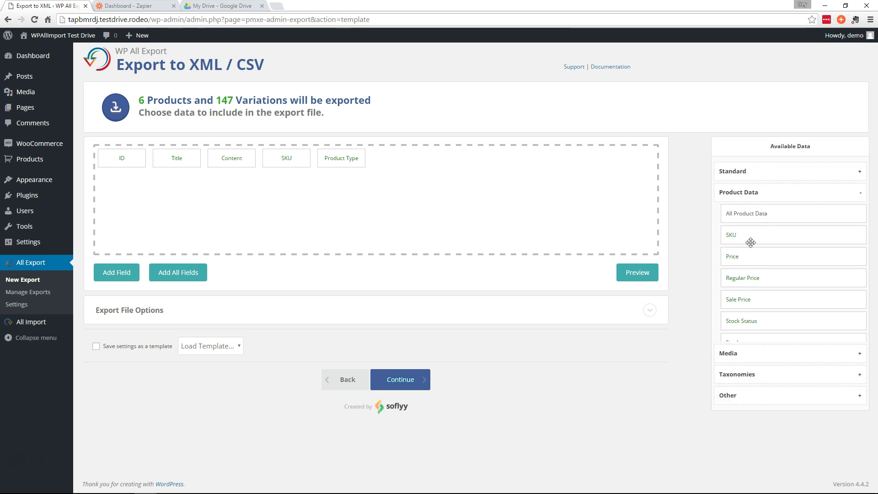
click(750, 199)
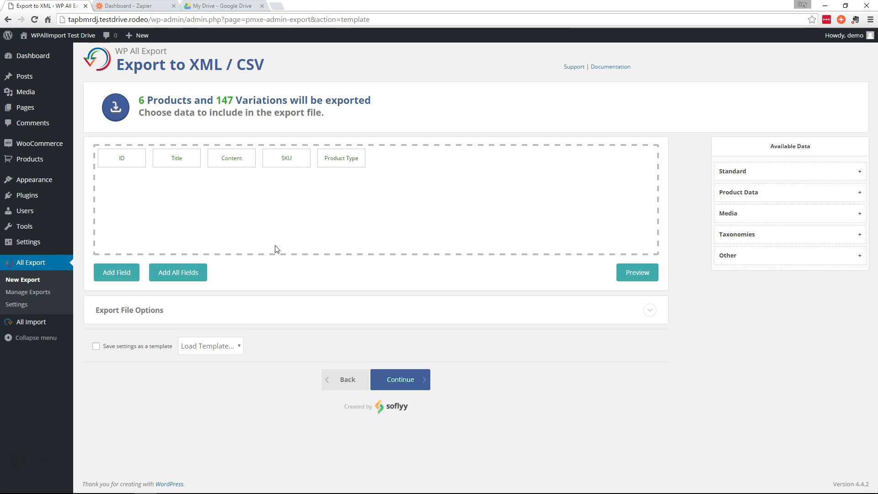
Under Export File Options, keep Spreadsheet and switch the format from CSV to XLS
click(168, 310)
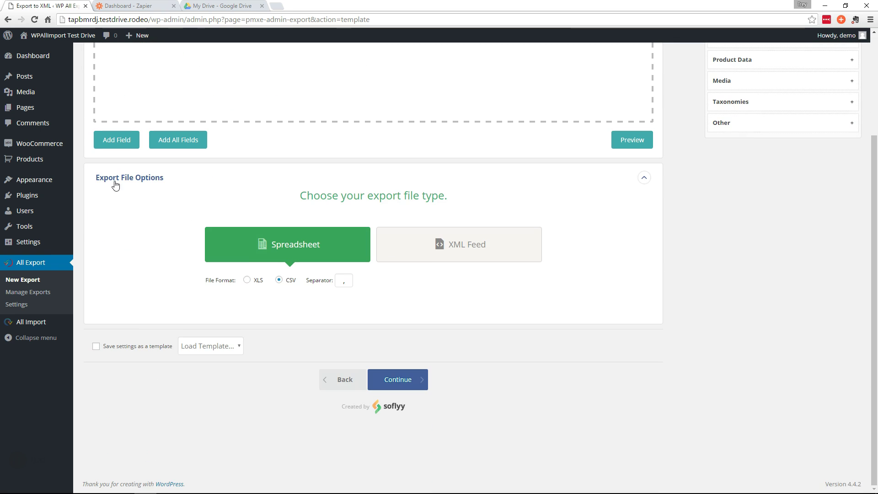
click(251, 280)
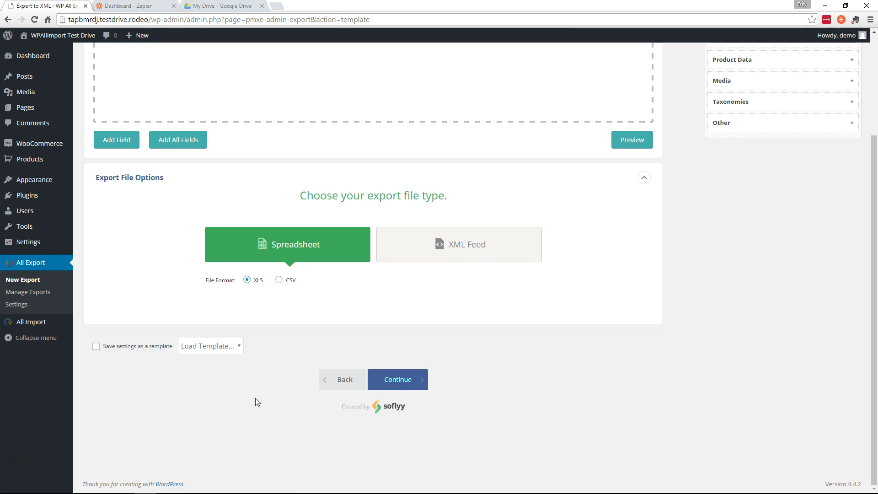
Name the export 'Products Export' and run it, exporting 153 records
click(407, 387)
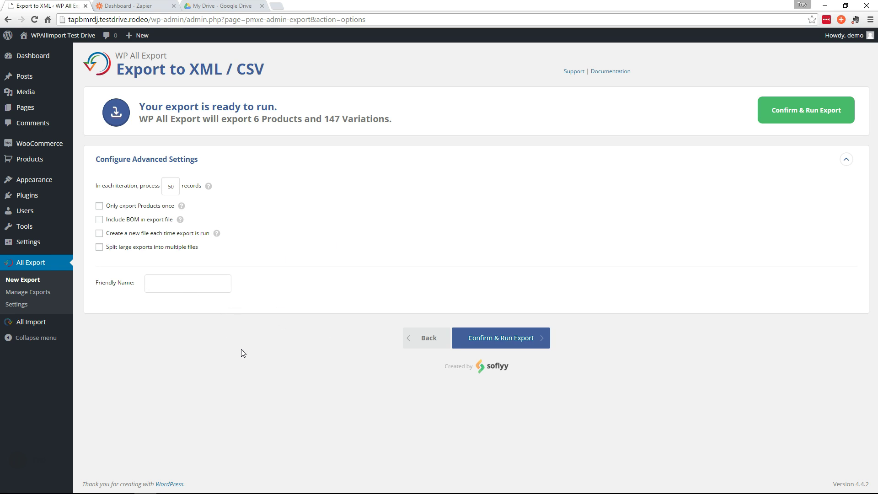
text(Products Export)
click(488, 340)
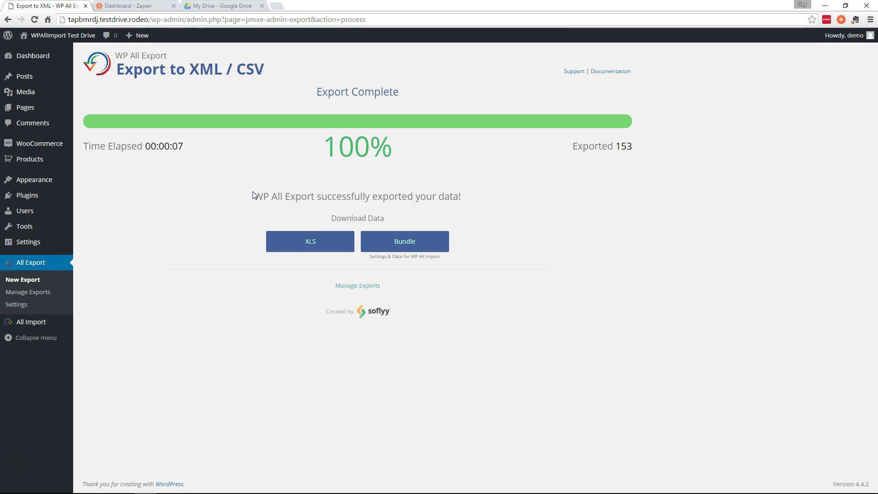
Create a new Zap using WP All Export Pro's New Export File trigger
click(130, 5)
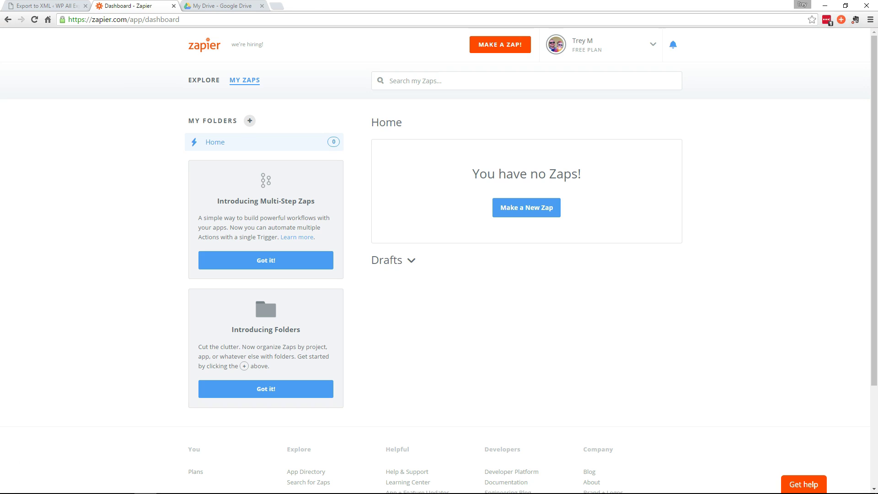
click(524, 210)
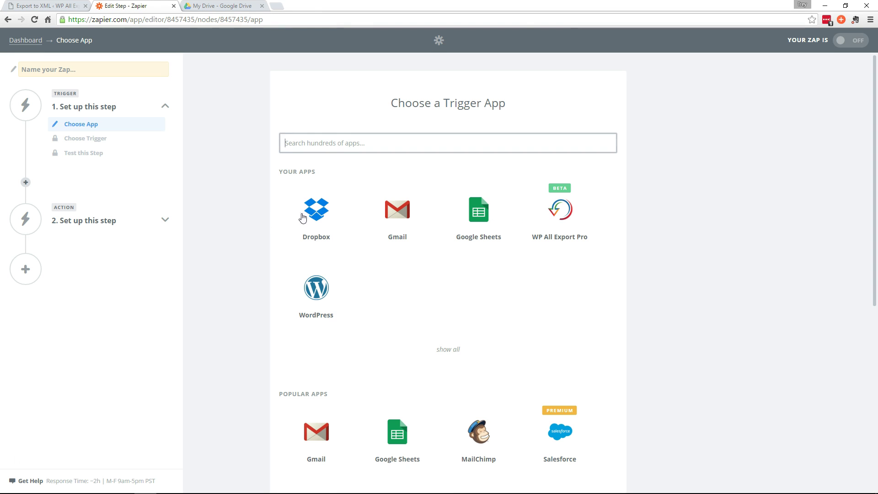
click(556, 228)
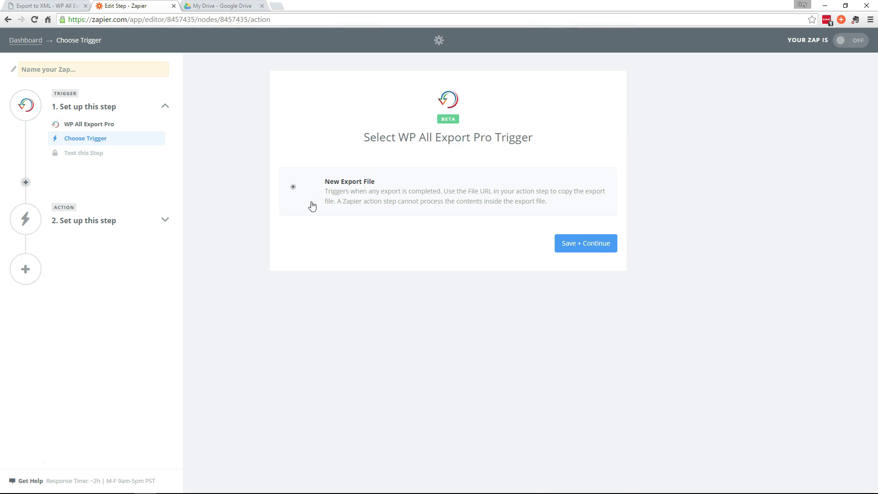
click(590, 251)
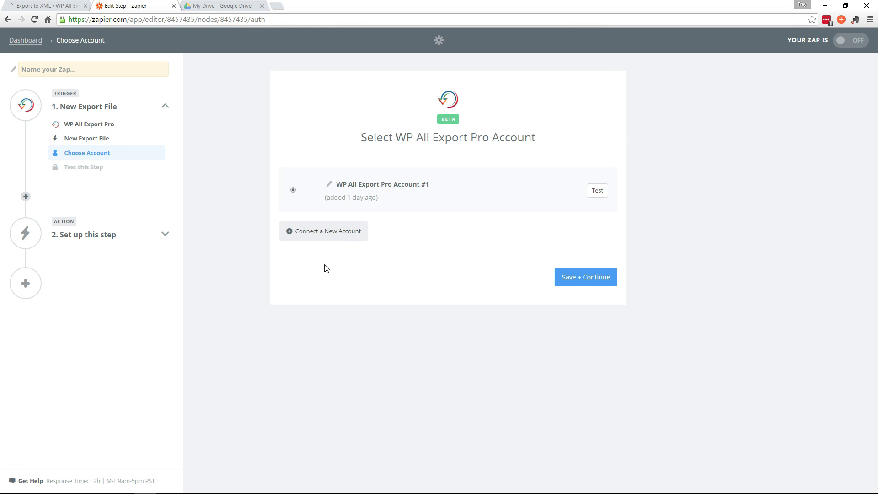
Start a new WP All Export Pro account connection and copy the site domain from WordPress
click(311, 231)
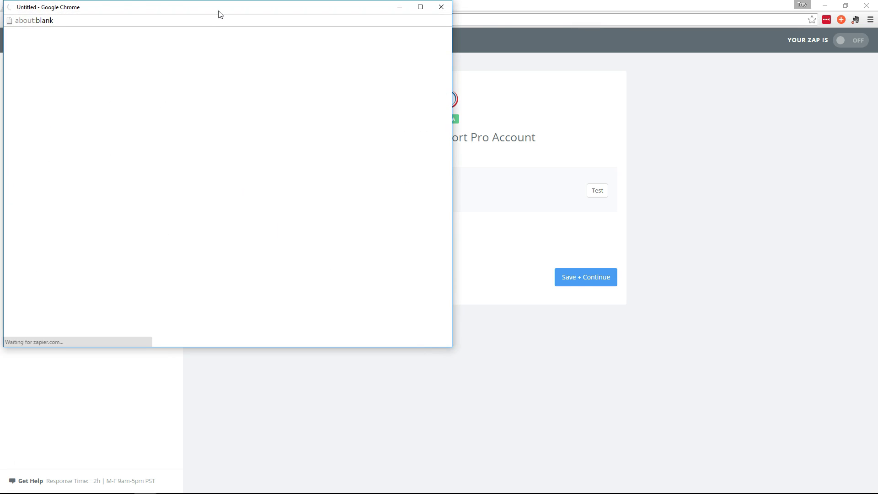
drag(219, 14, 362, 88)
click(50, 5)
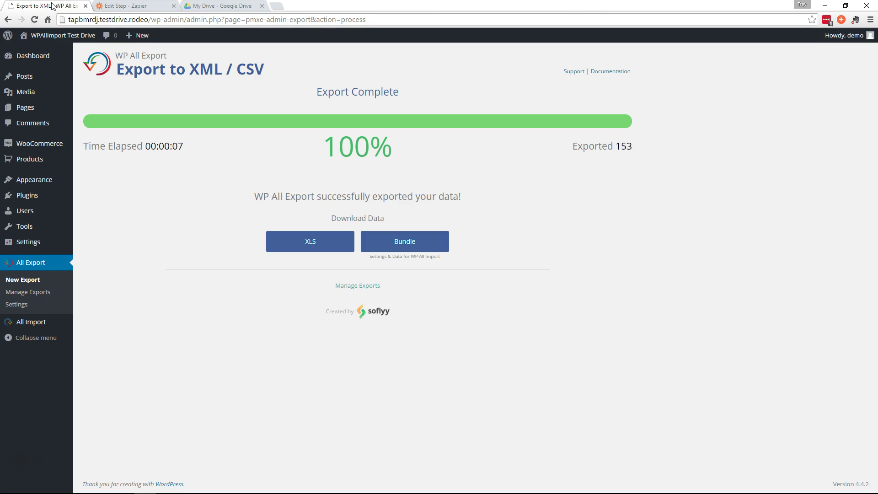
click(148, 18)
click(148, 19)
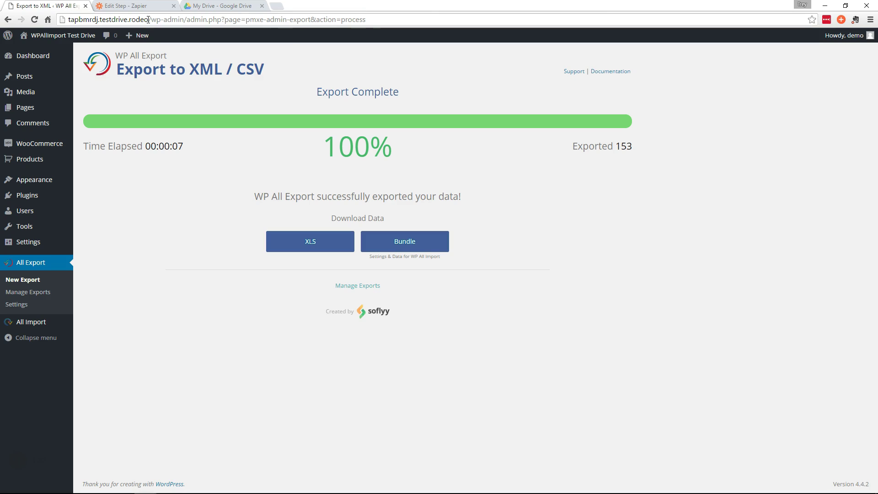
drag(148, 20, 56, 20)
key(ctrl+c)
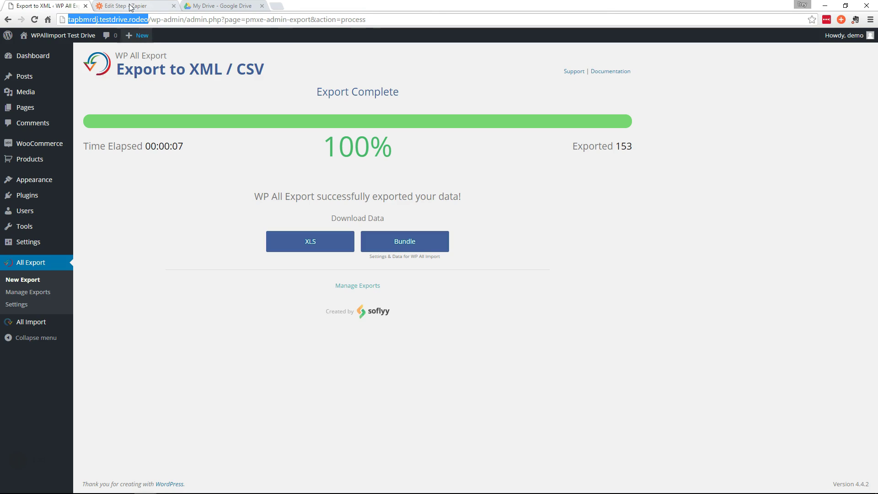
click(145, 484)
click(176, 470)
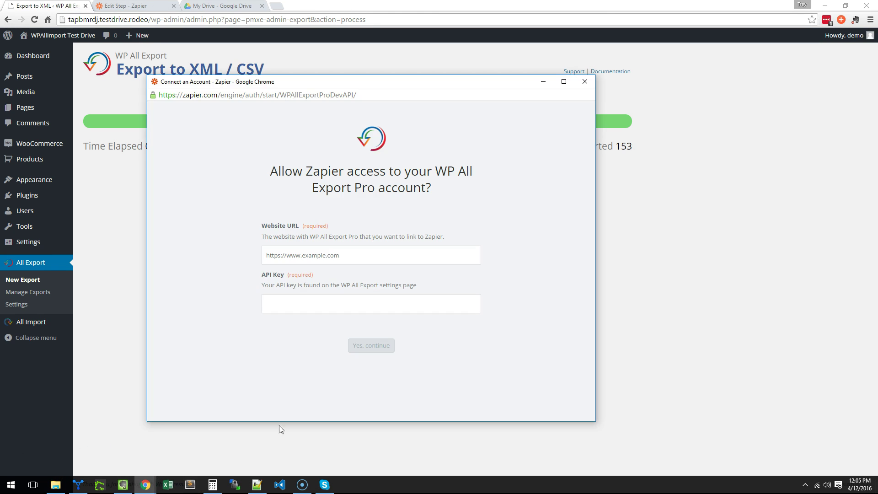
click(358, 257)
key(ctrl+v)
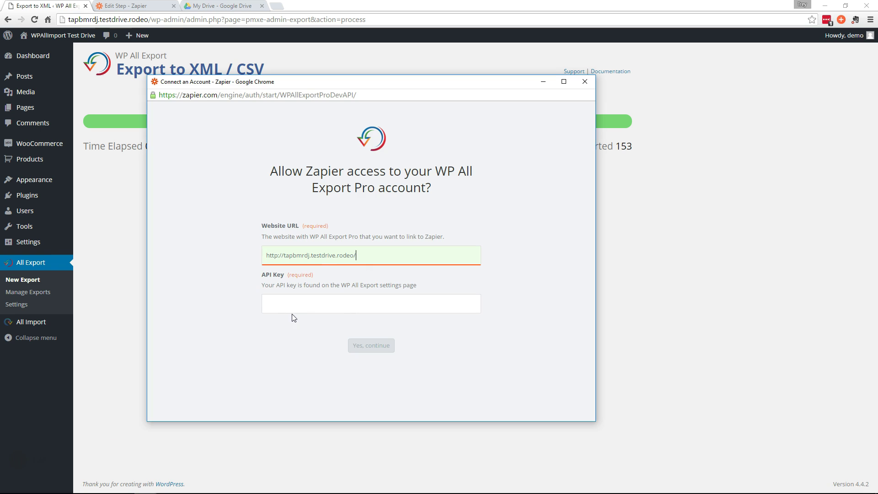
click(274, 300)
click(137, 254)
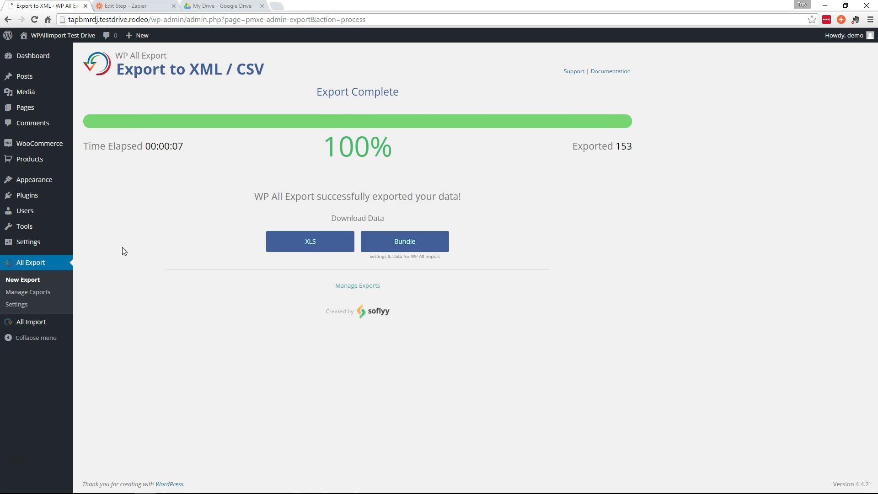
Copy the Zapier API key from All Export Settings into the API Key field and submit the connection
click(36, 305)
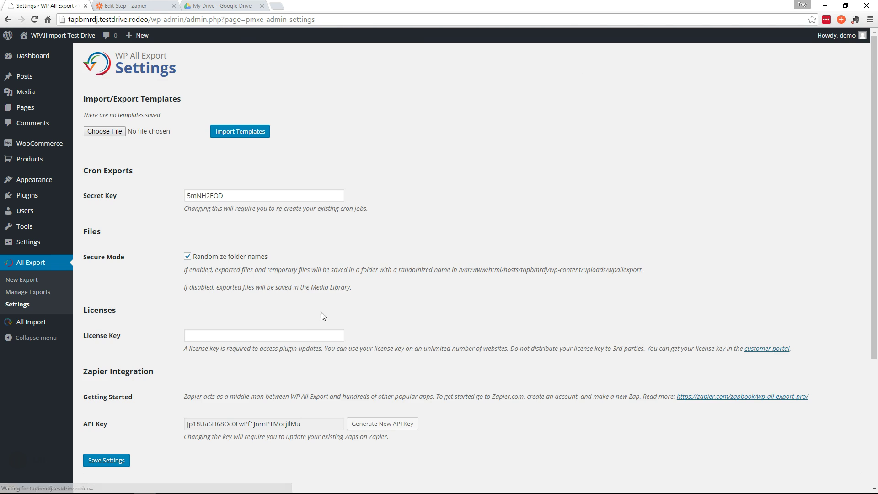
scroll(318, 311, down, 4)
drag(302, 242, 154, 235)
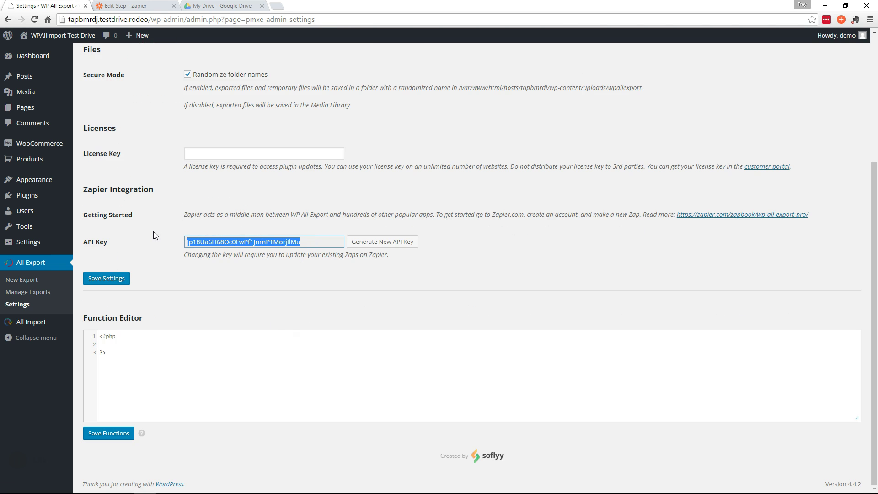
click(146, 484)
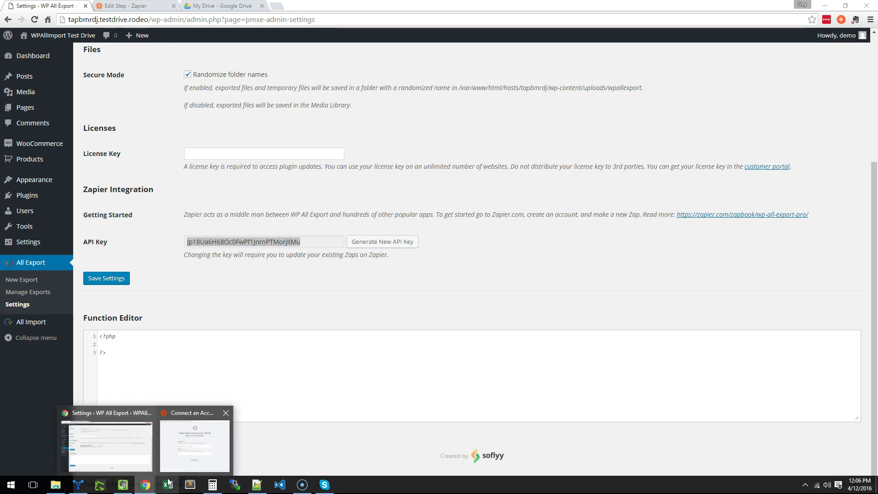
click(201, 446)
key(ctrl+v)
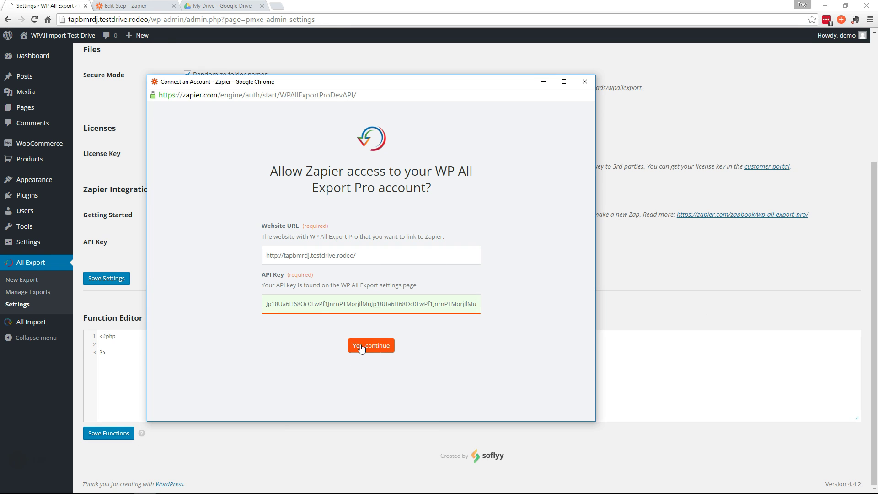
key(ctrl+a)
key(ctrl+v)
click(369, 352)
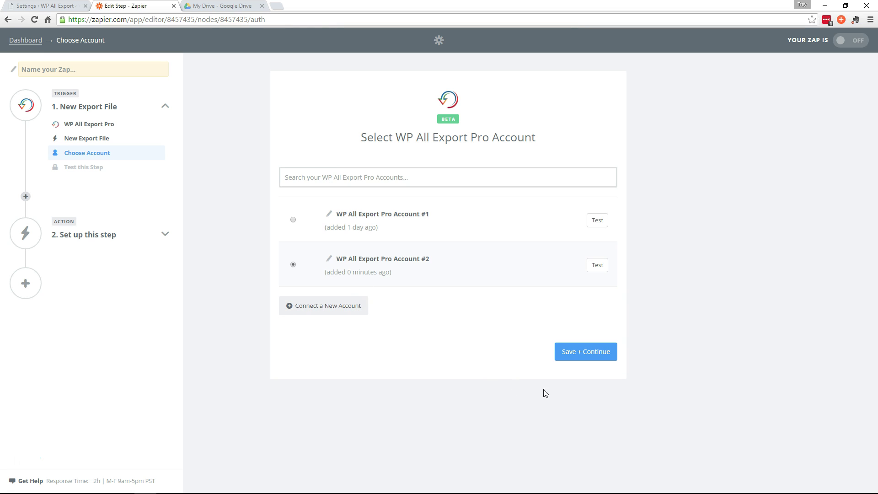
Keep WP All Export Pro Account #2, fetch an existing export to test the trigger, and continue
click(580, 356)
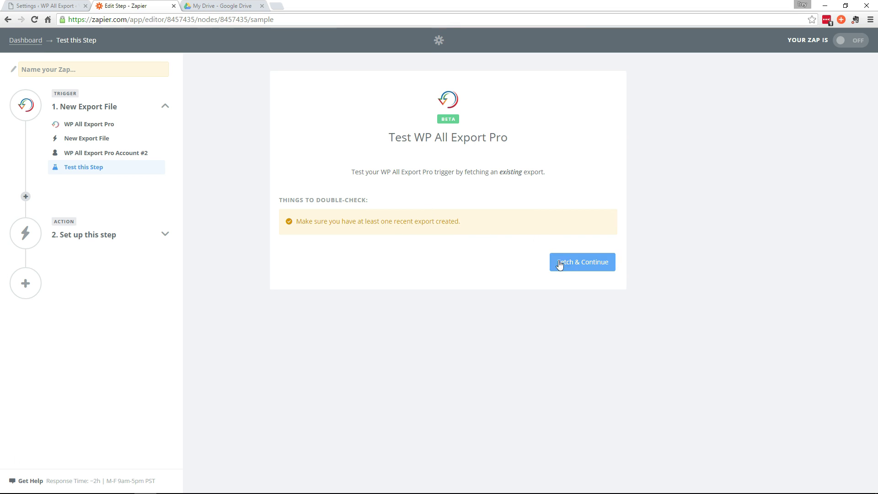
click(576, 261)
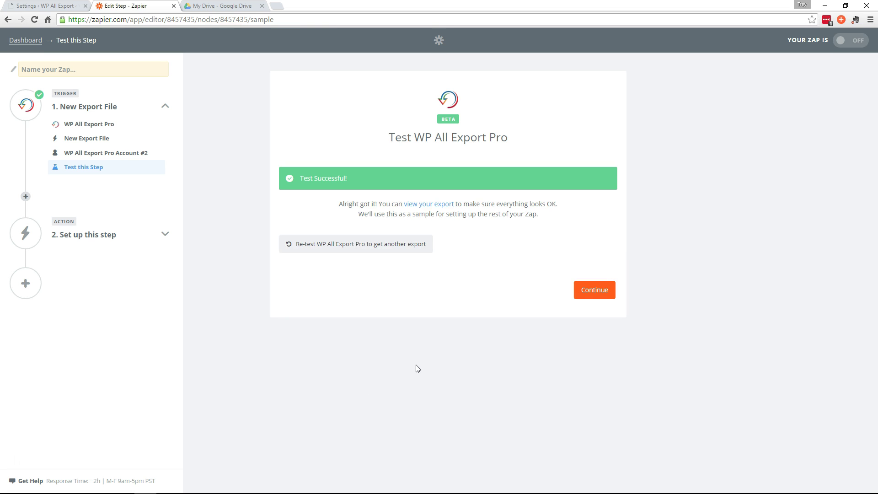
click(597, 293)
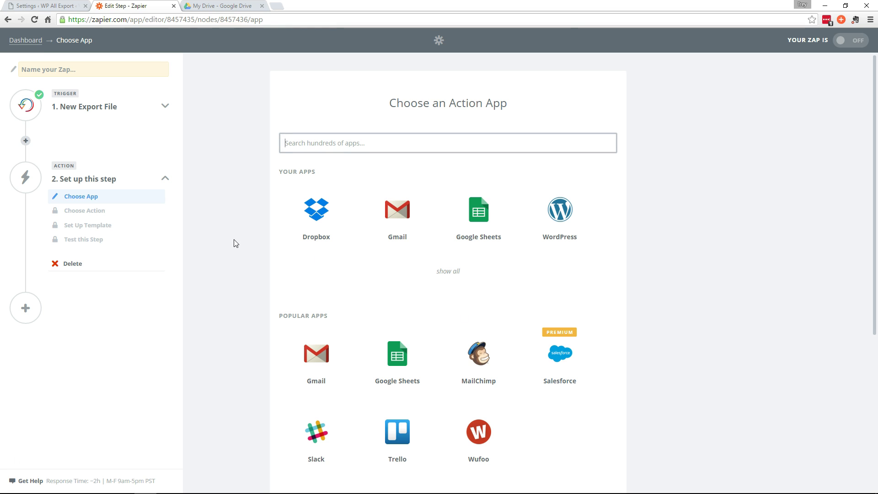
Search 'google d' and set the action to Google Drive's Upload File
scroll(241, 298, down, 1)
scroll(241, 298, up, 1)
text(g)
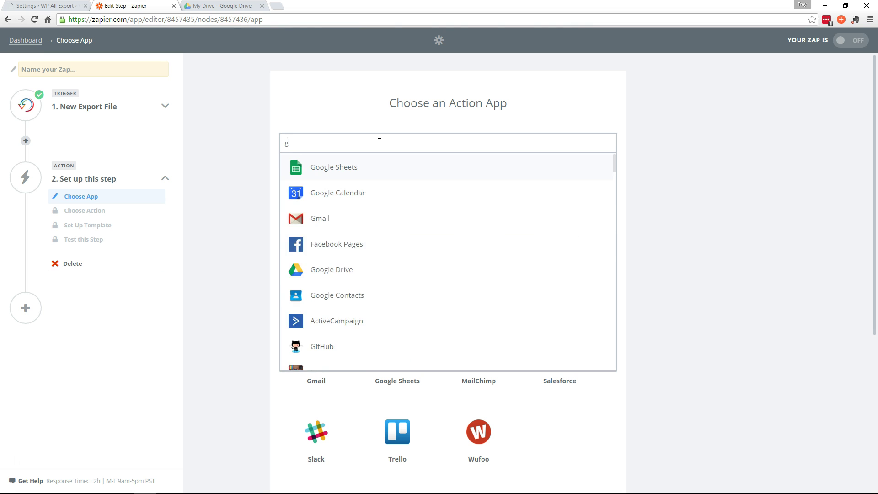
text(oogle d)
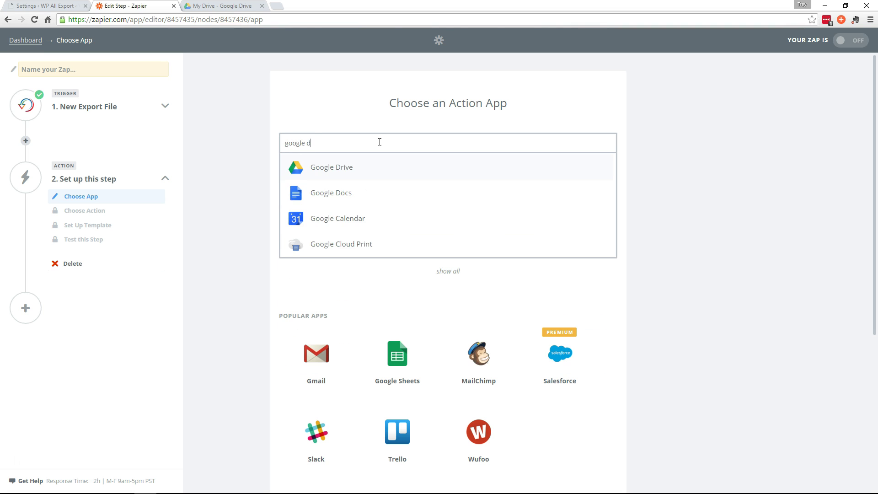
click(364, 172)
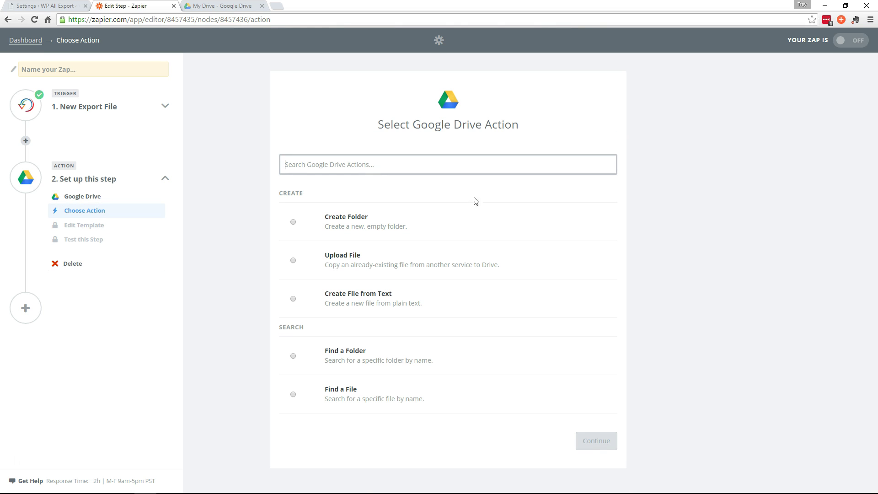
click(357, 263)
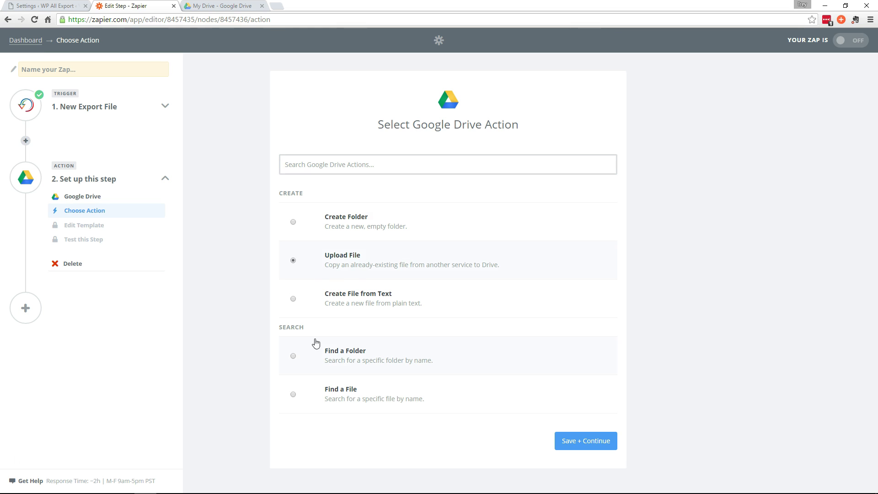
Connect and authorize Google Drive Account #1 for the Upload File action, then continue
click(575, 441)
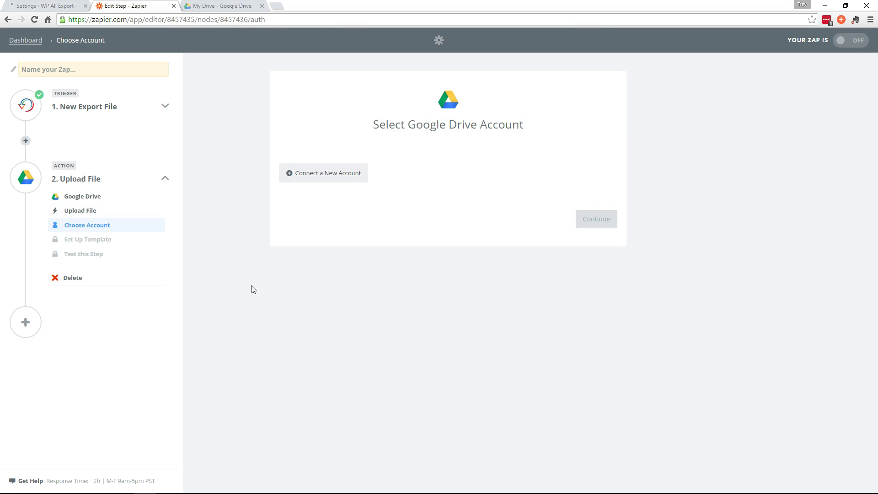
click(310, 176)
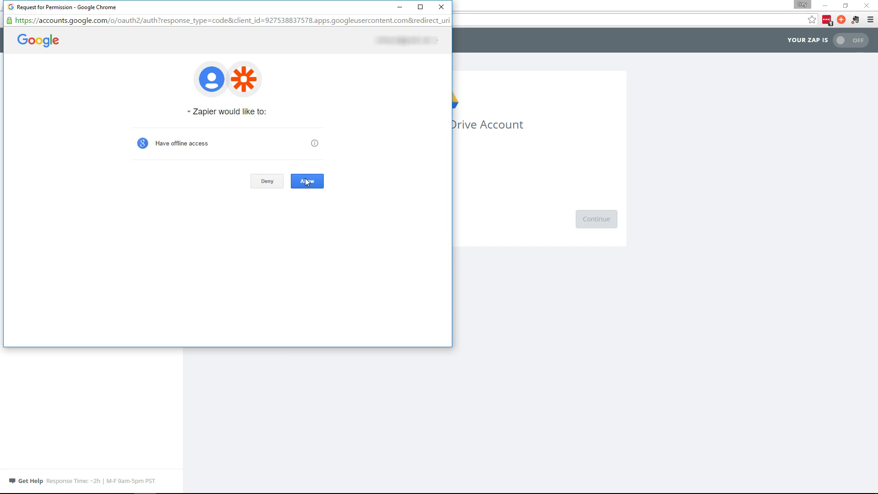
click(309, 182)
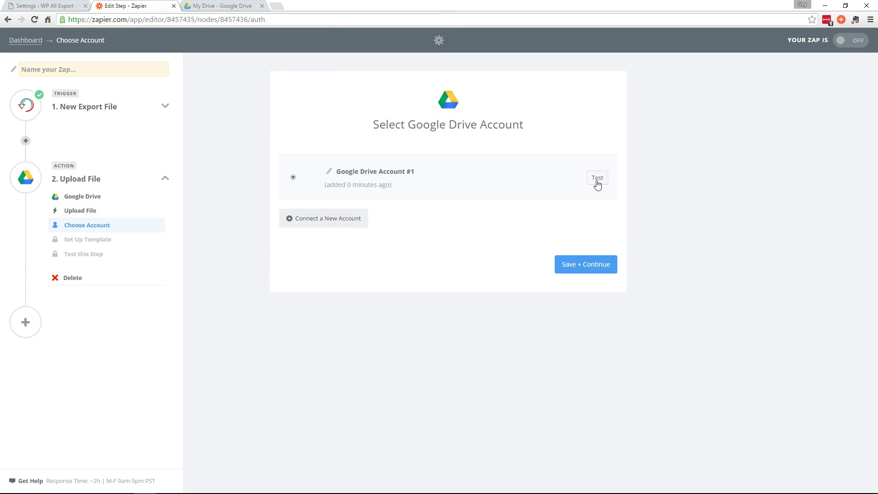
click(590, 265)
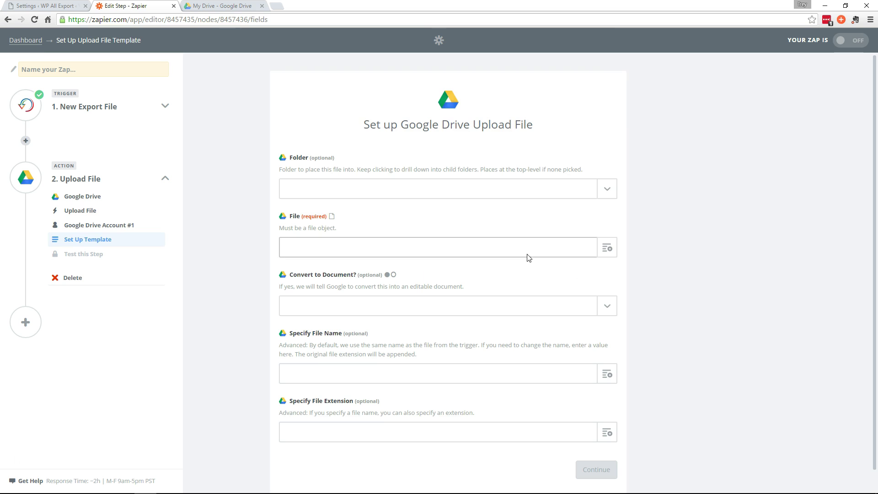
Map the Upload File's File field to Step 1's Export File URL and continue to the test step
scroll(656, 237, down, 1)
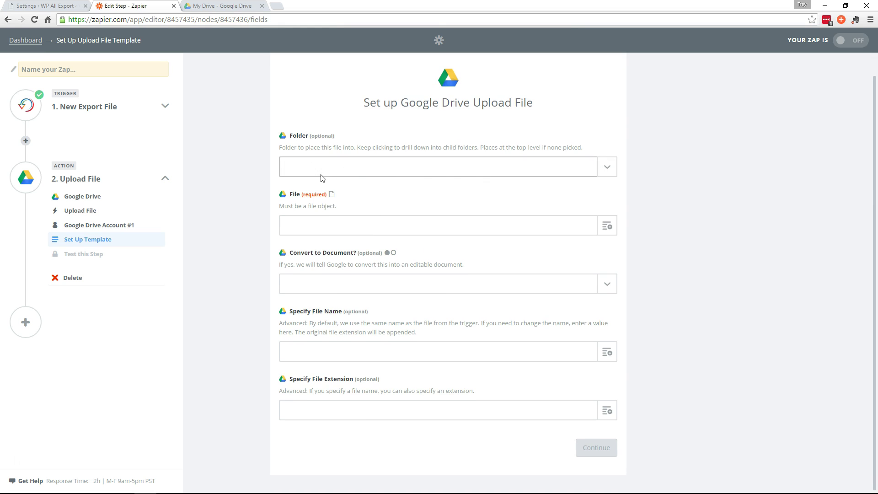
click(607, 226)
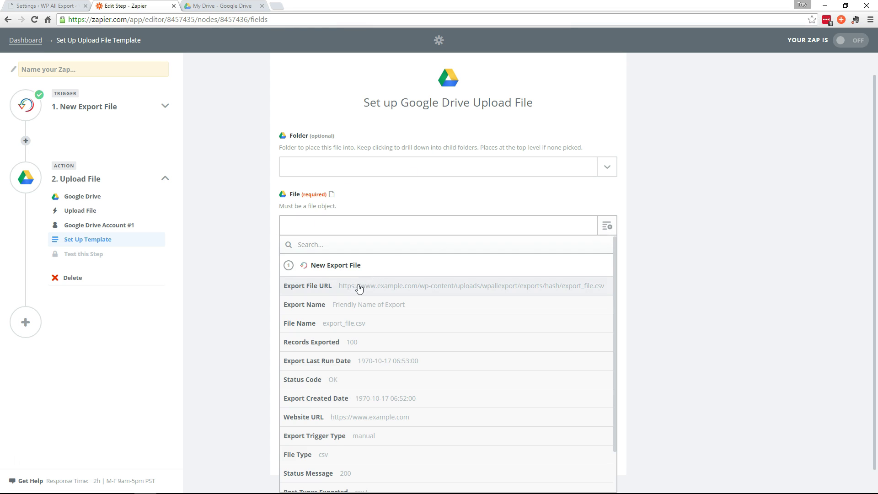
click(359, 286)
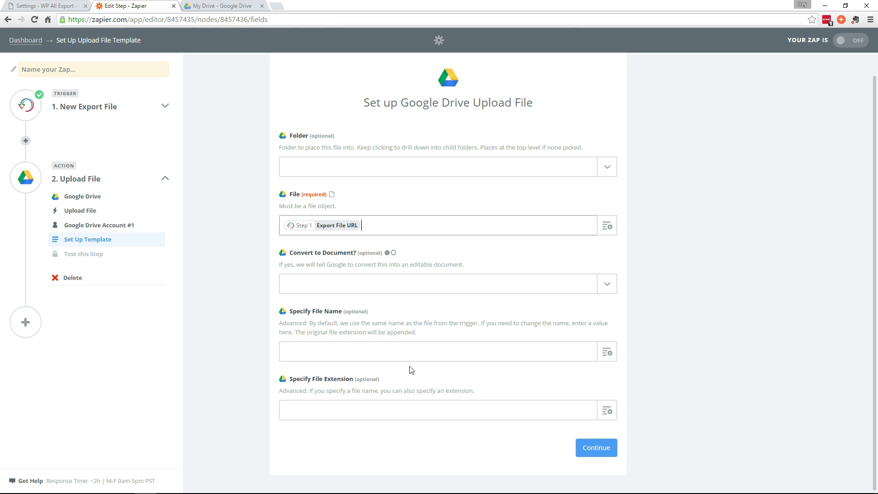
click(591, 445)
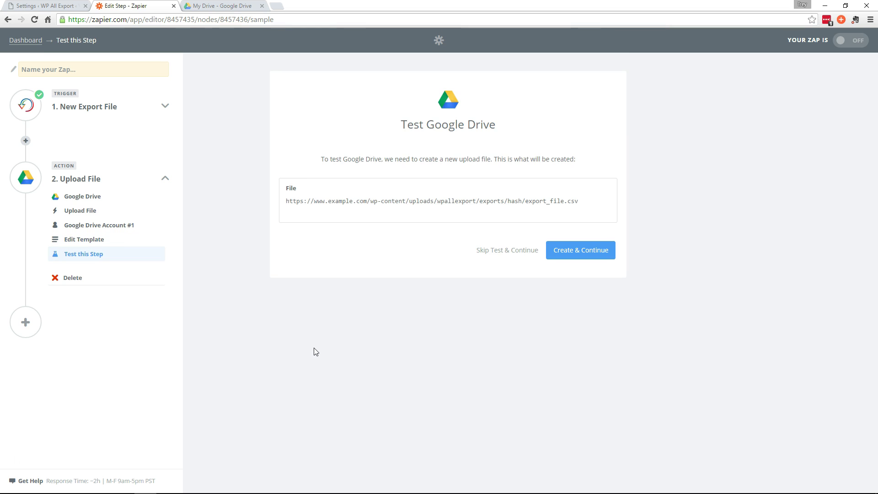
Skip the Google Drive upload test, name the zap 'Products to Google Drive', and turn it on
click(490, 251)
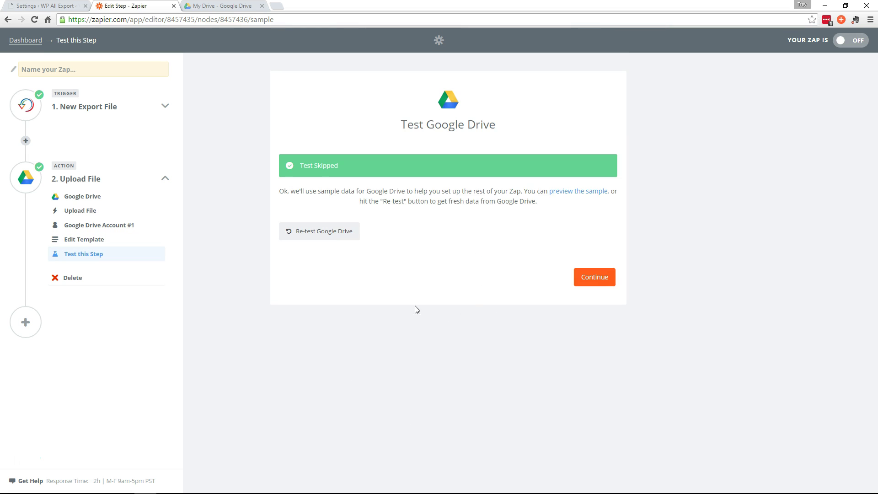
click(590, 277)
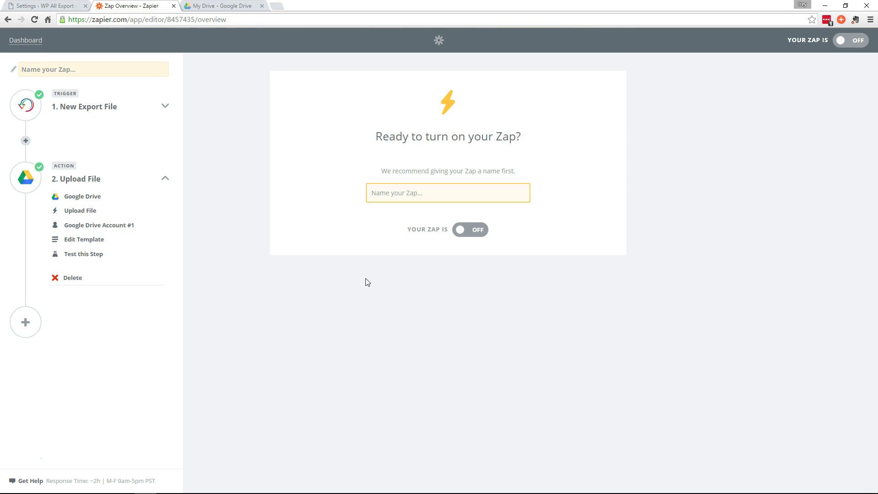
click(404, 196)
text(Prod)
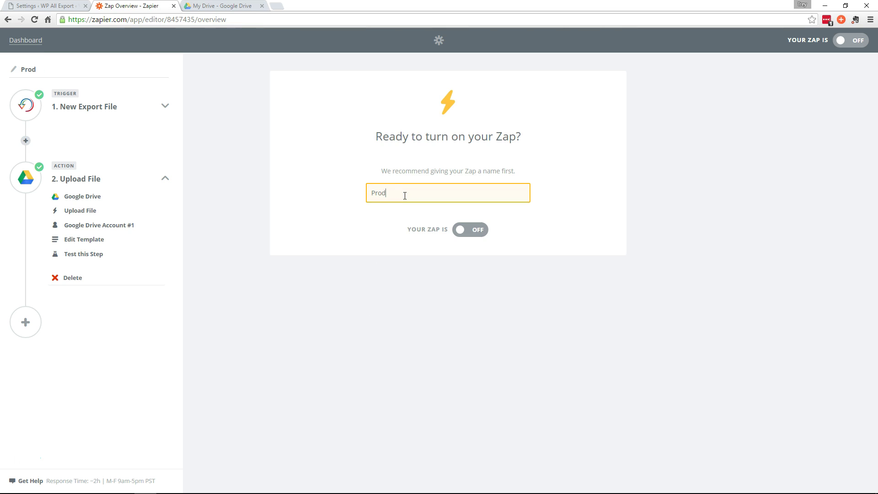
text(ucts to Google Drive)
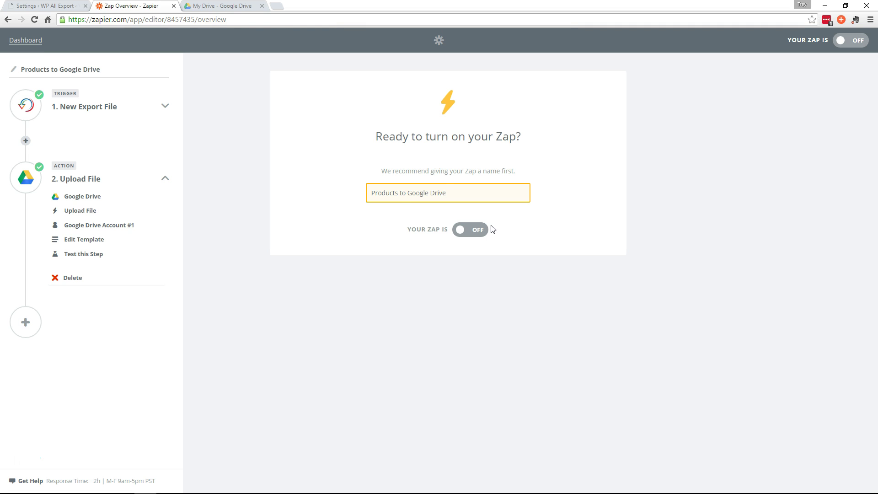
click(477, 233)
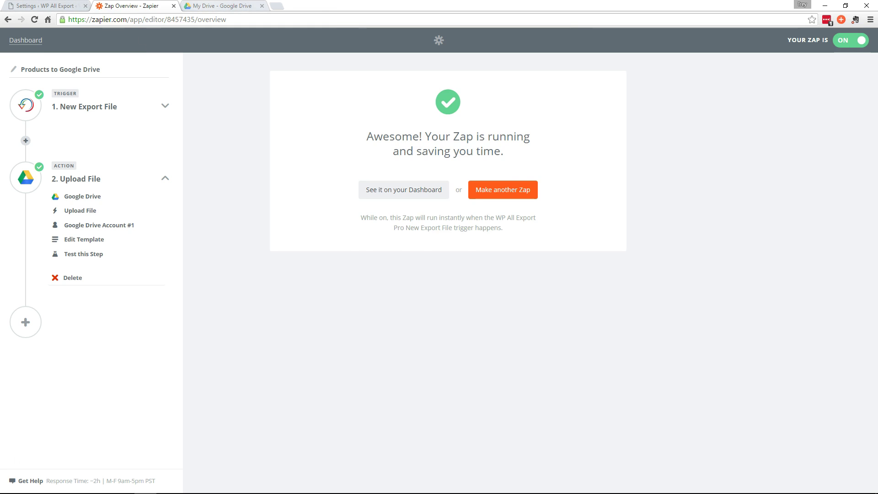
Run and confirm the Products Export from Manage Exports, exporting all 153 records
click(221, 6)
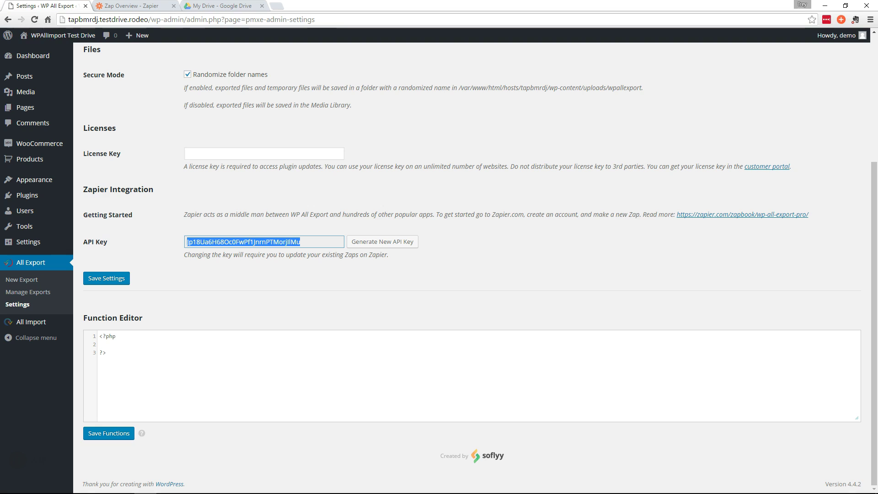
click(43, 6)
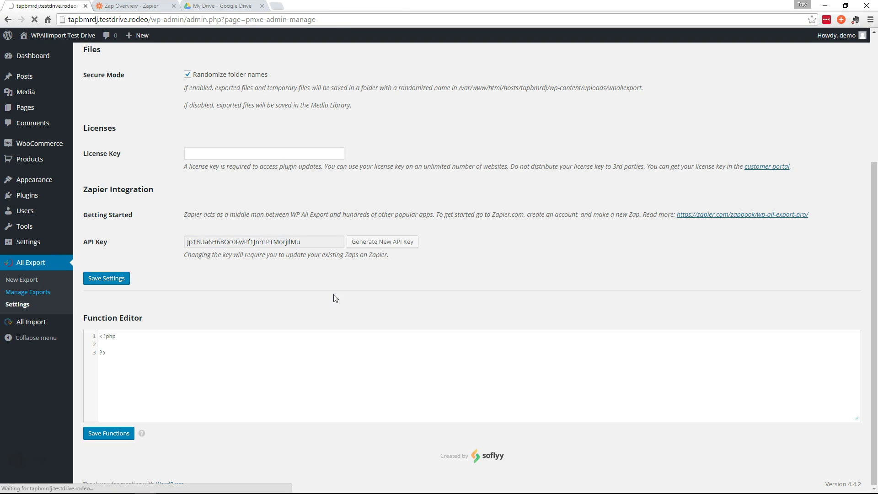
click(383, 144)
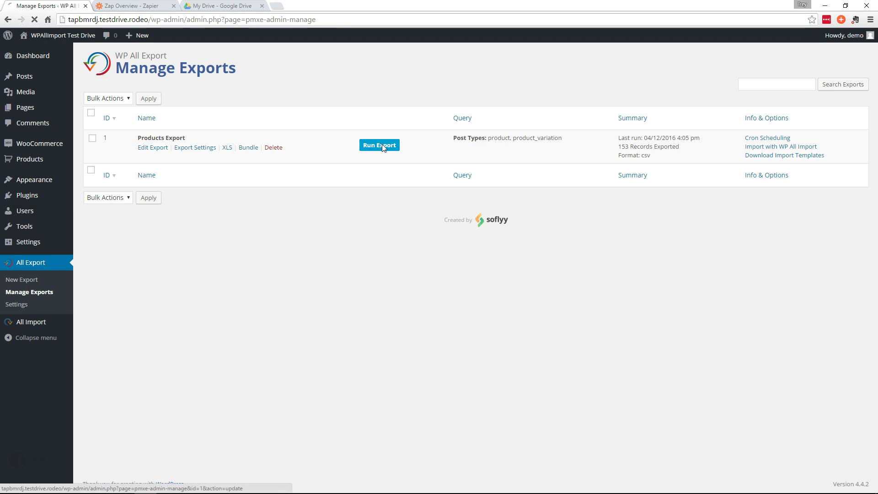
click(805, 109)
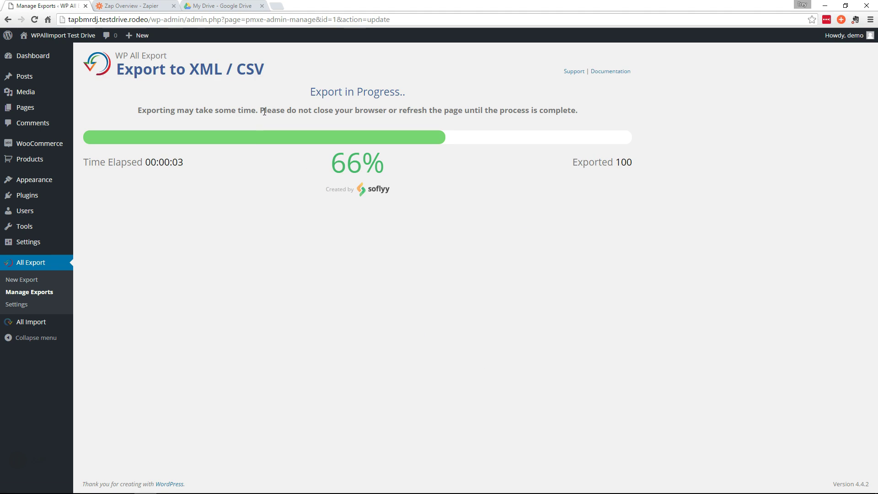
click(218, 7)
Reload My Drive and preview Products-Export.xls, then go back to the Export Complete page
click(35, 19)
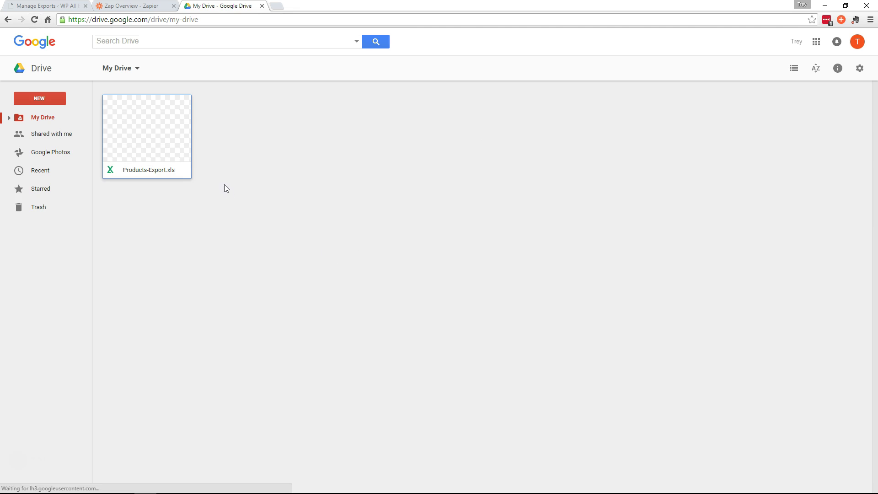
double_click(154, 138)
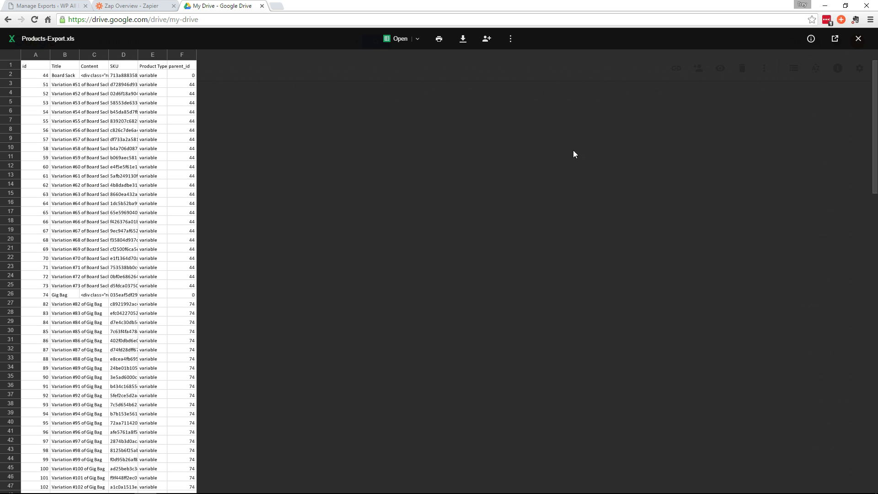
click(858, 41)
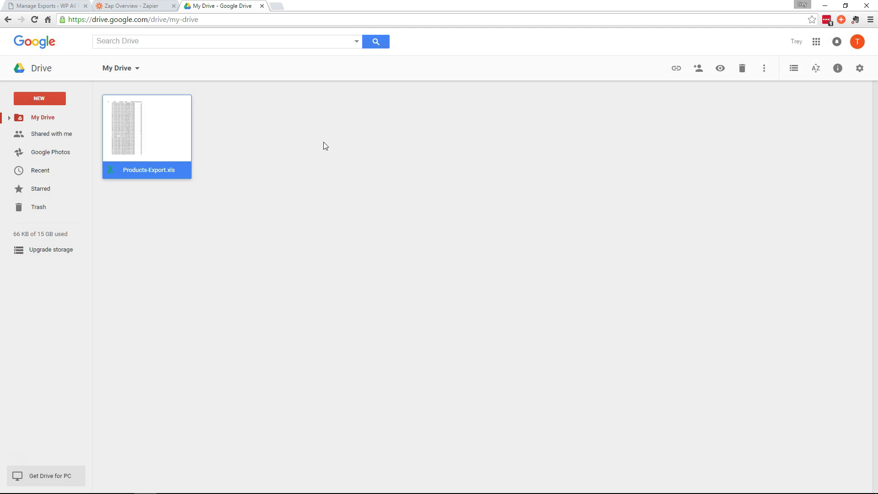
click(46, 5)
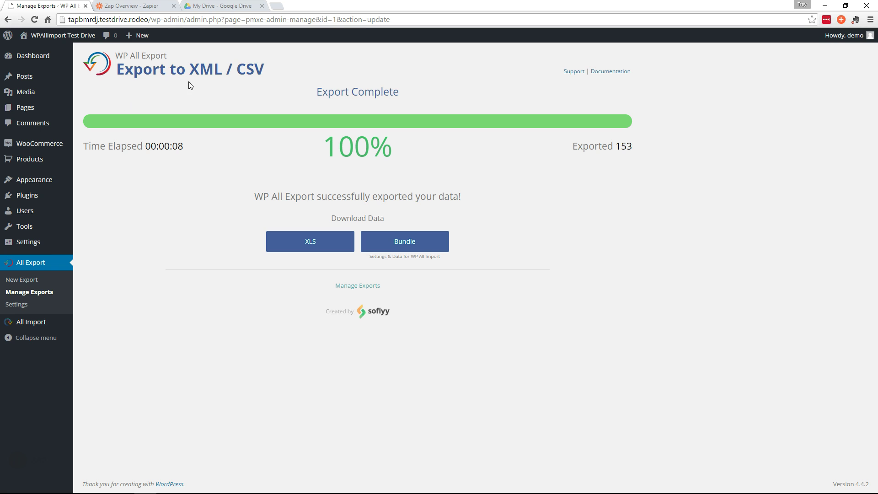
Open Products Export's Cron Scheduling page and select its Trigger and Execution Script URLs
click(51, 293)
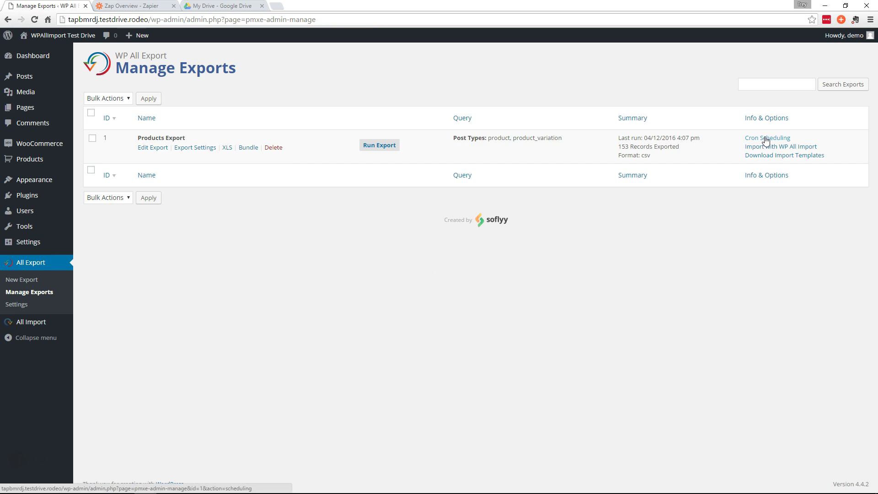
click(767, 139)
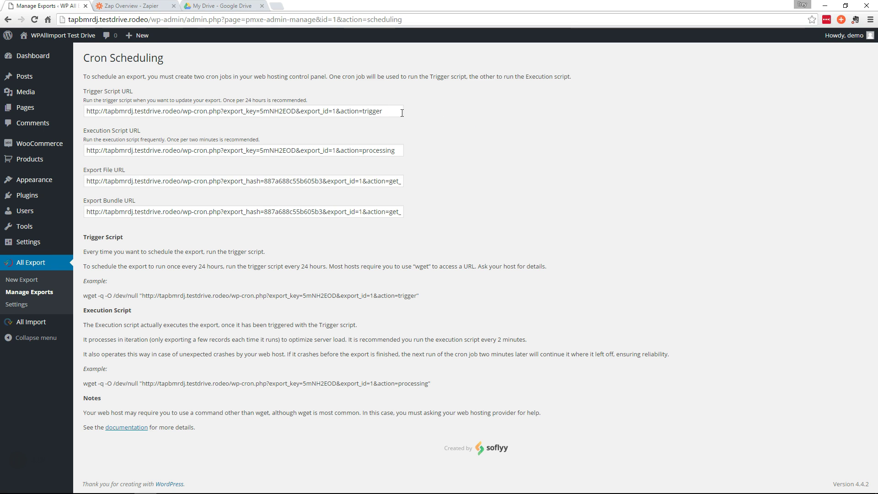
mouse_move(394, 110)
mouse_down()
mouse_move(130, 93)
mouse_move(84, 101)
mouse_move(399, 121)
mouse_up()
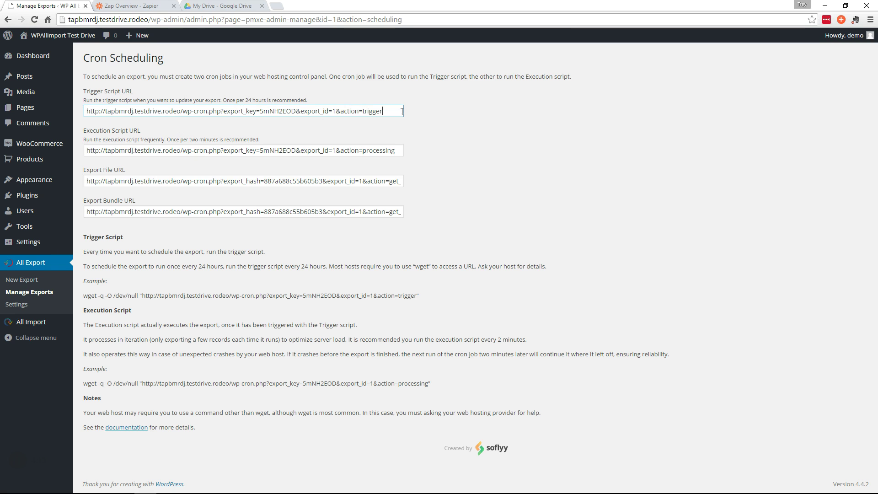
click(396, 149)
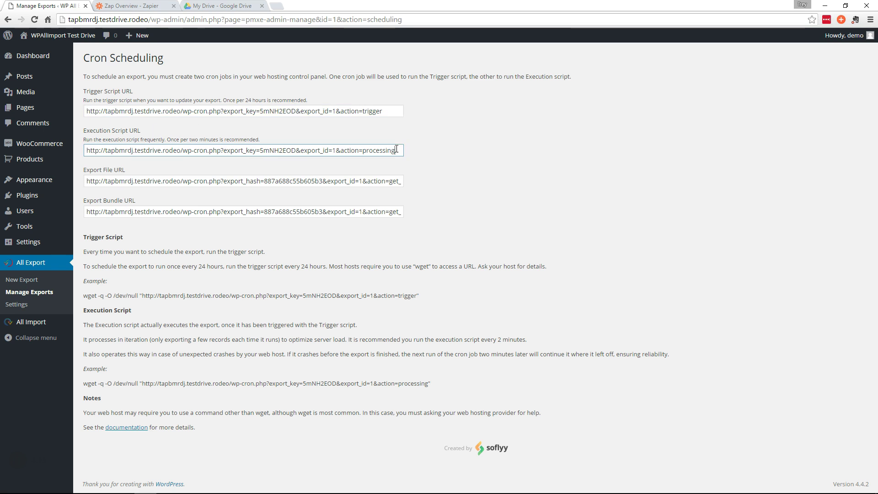